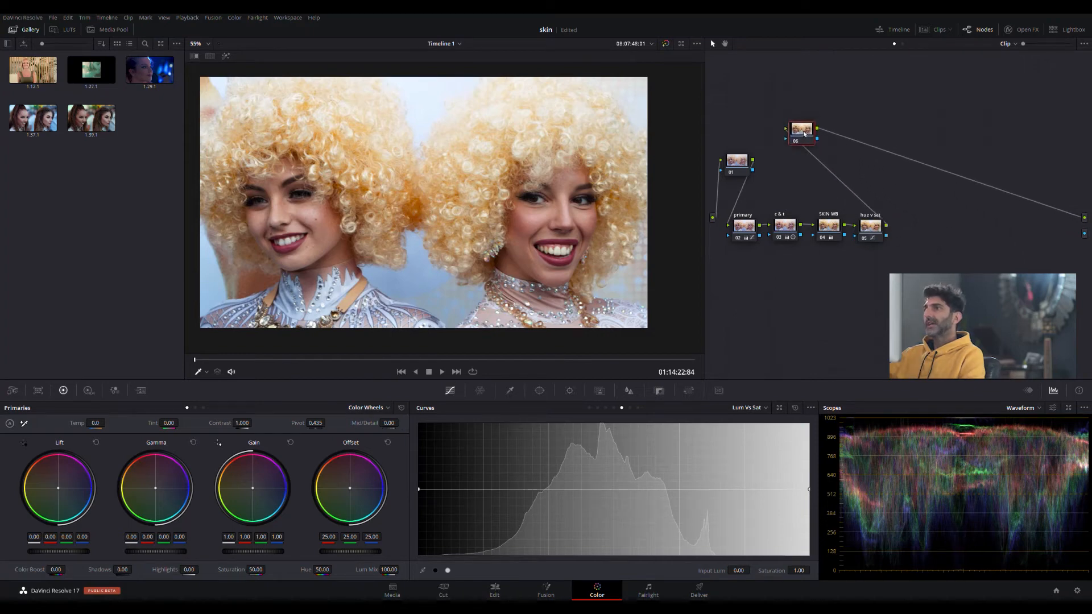
pyautogui.scroll(2, 639, 253)
pyautogui.scroll(2, 657, 252)
pyautogui.scroll(1, 478, 207)
pyautogui.scroll(1, 487, 222)
# Bring up the Window palette and choose the freehand Pen curve tool
pyautogui.click(540, 390)
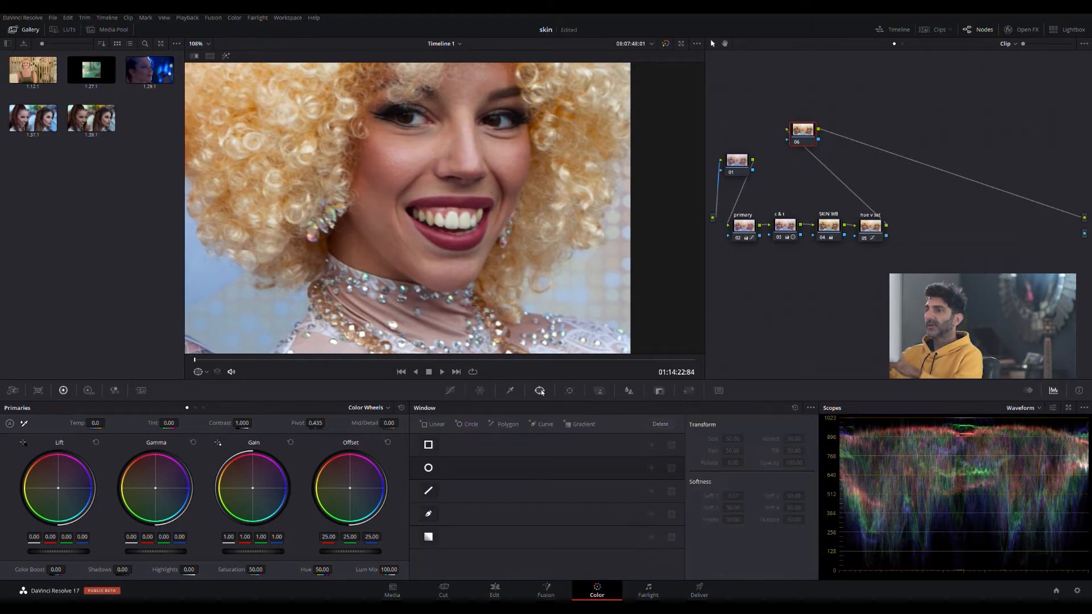
pyautogui.click(428, 513)
pyautogui.scroll(2, 475, 224)
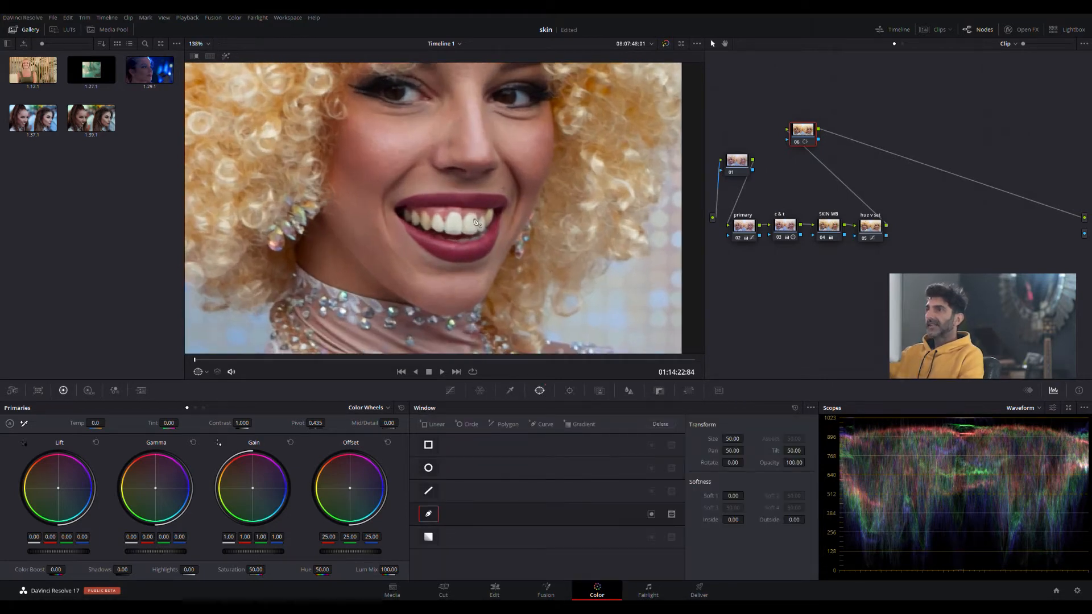
pyautogui.scroll(1, 474, 222)
# Trace a closed Pen-curve window around the woman's teeth, ready for tracking
pyautogui.click(428, 208)
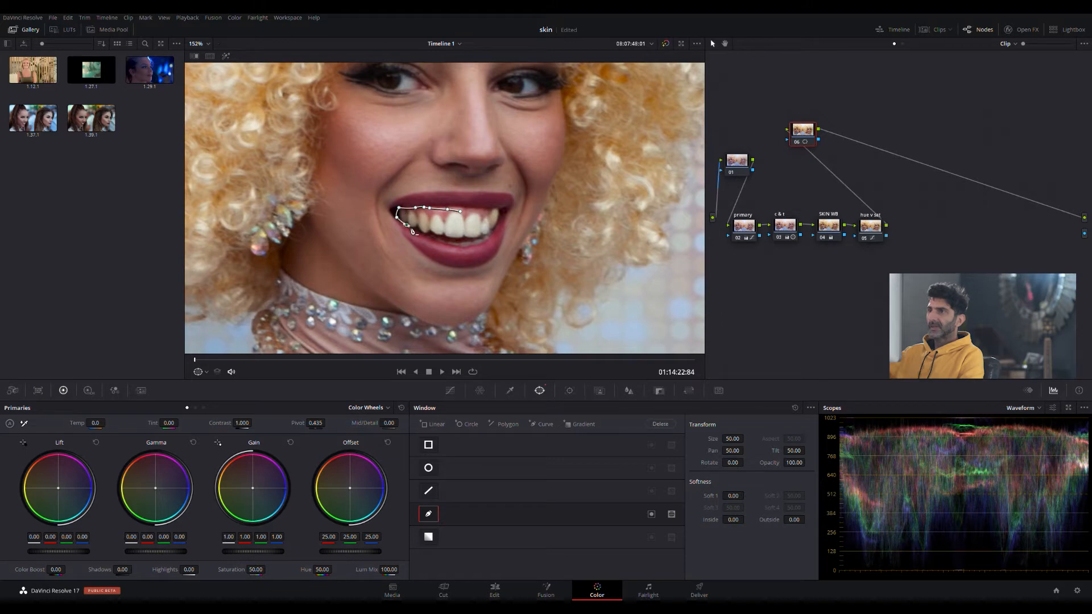
pyautogui.click(457, 241)
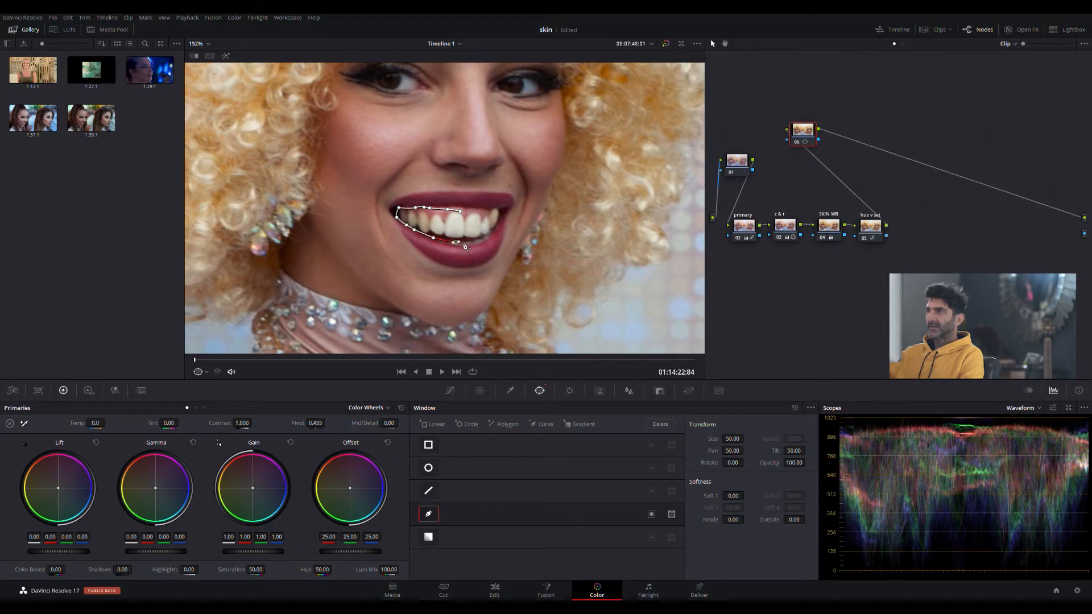
pyautogui.click(484, 236)
pyautogui.click(491, 232)
pyautogui.click(491, 209)
pyautogui.click(467, 212)
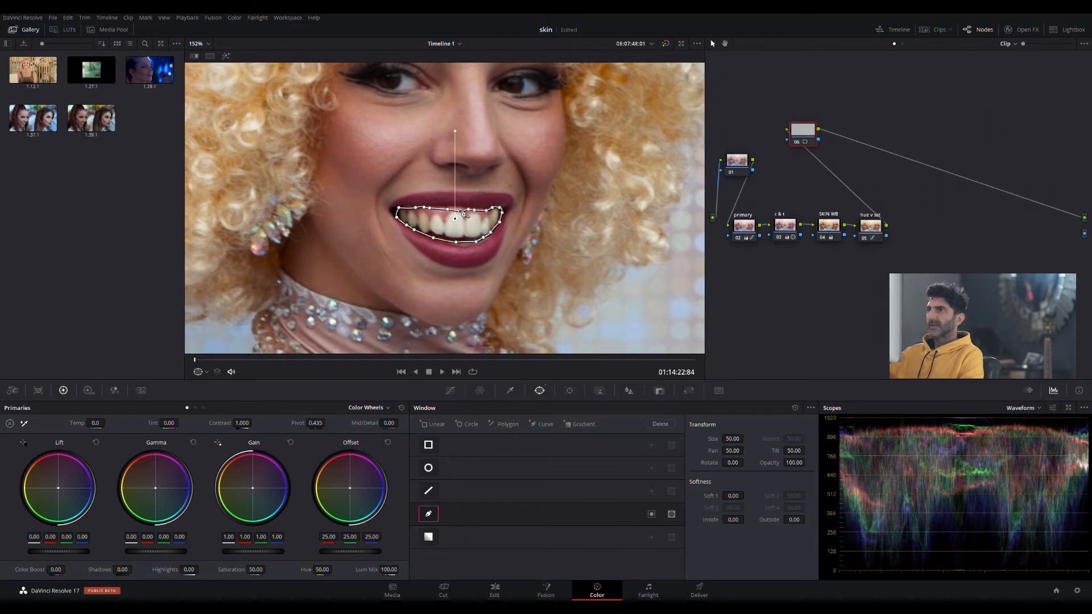
pyautogui.click(569, 391)
# Track the teeth window forward and backward through the clip
pyautogui.click(460, 424)
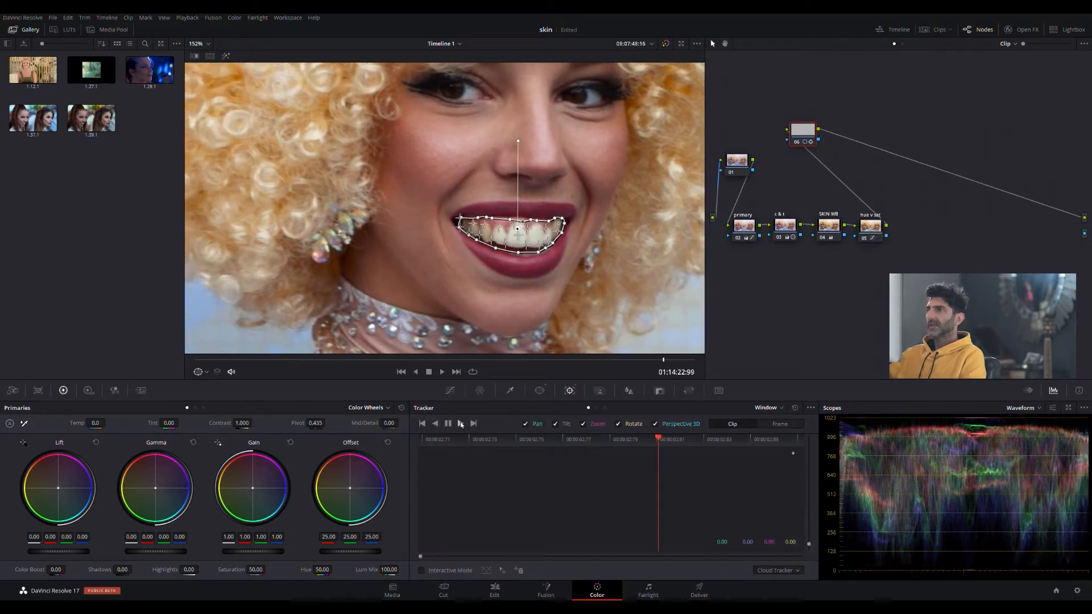
pyautogui.click(436, 424)
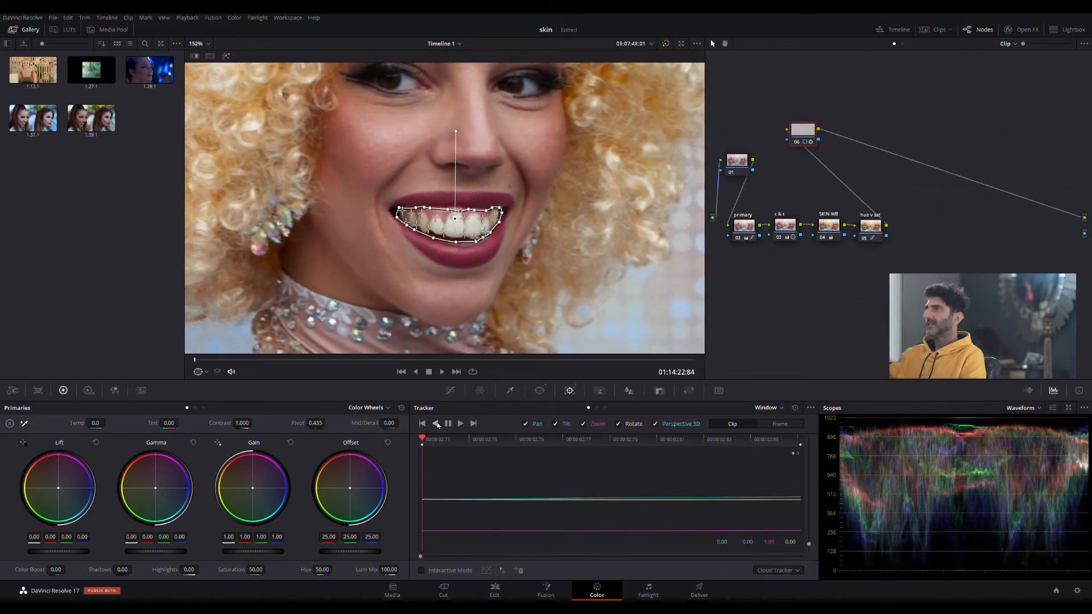
pyautogui.moveTo(810, 139); pyautogui.dragTo(834, 166)
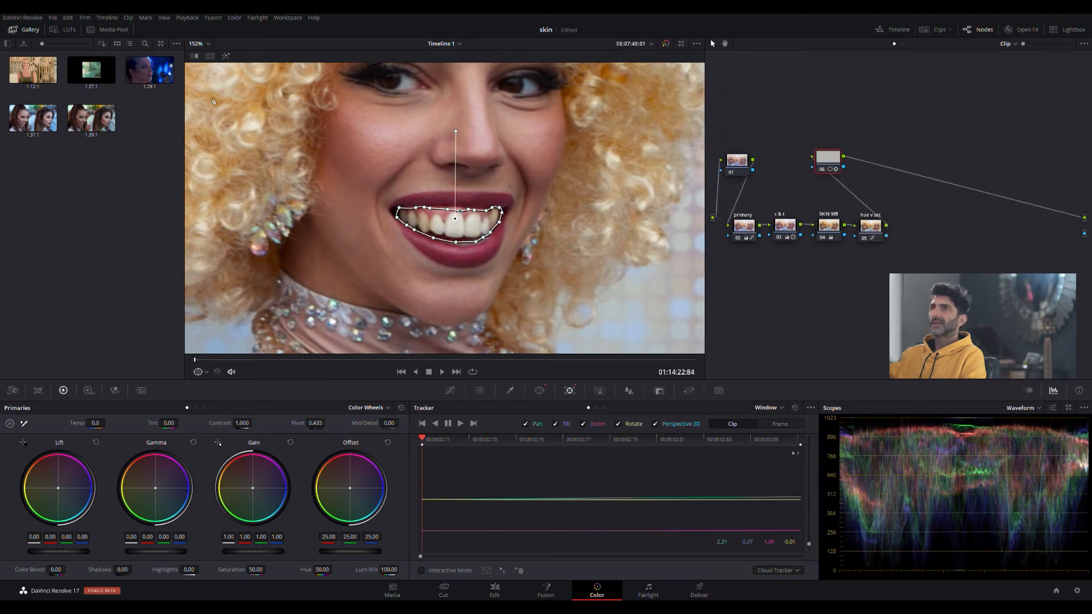
# Enable Highlight mode to isolate the teeth against grey, ready for curves
pyautogui.click(225, 57)
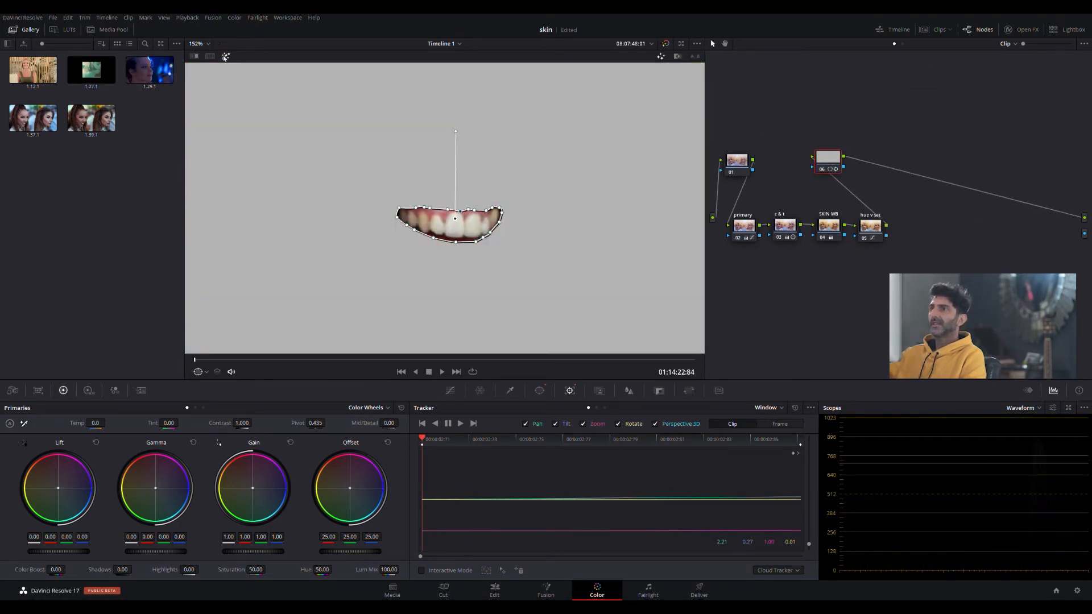
pyautogui.click(225, 56)
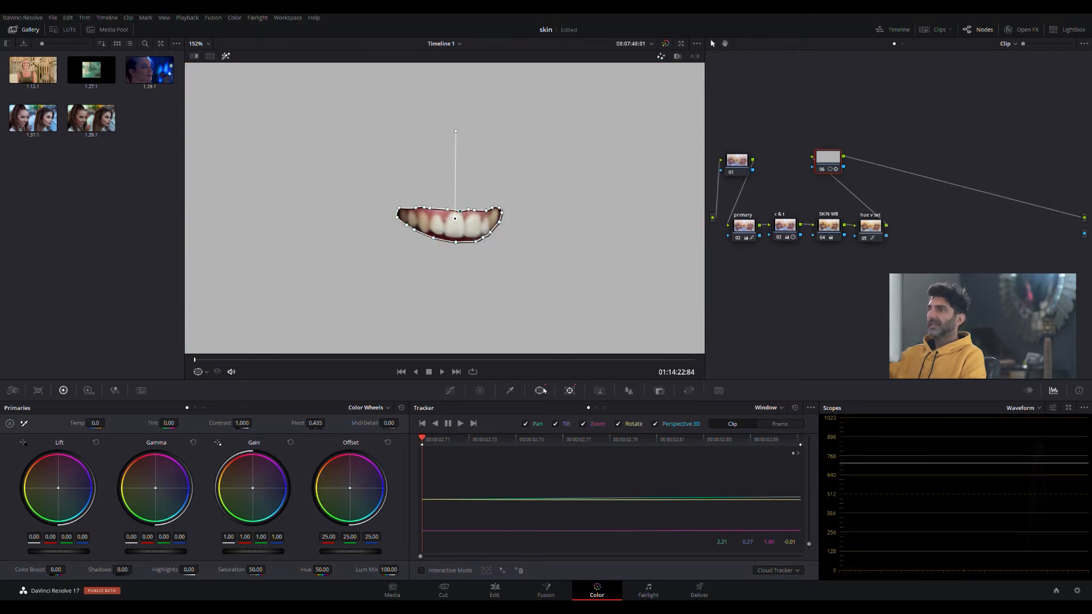
pyautogui.click(449, 390)
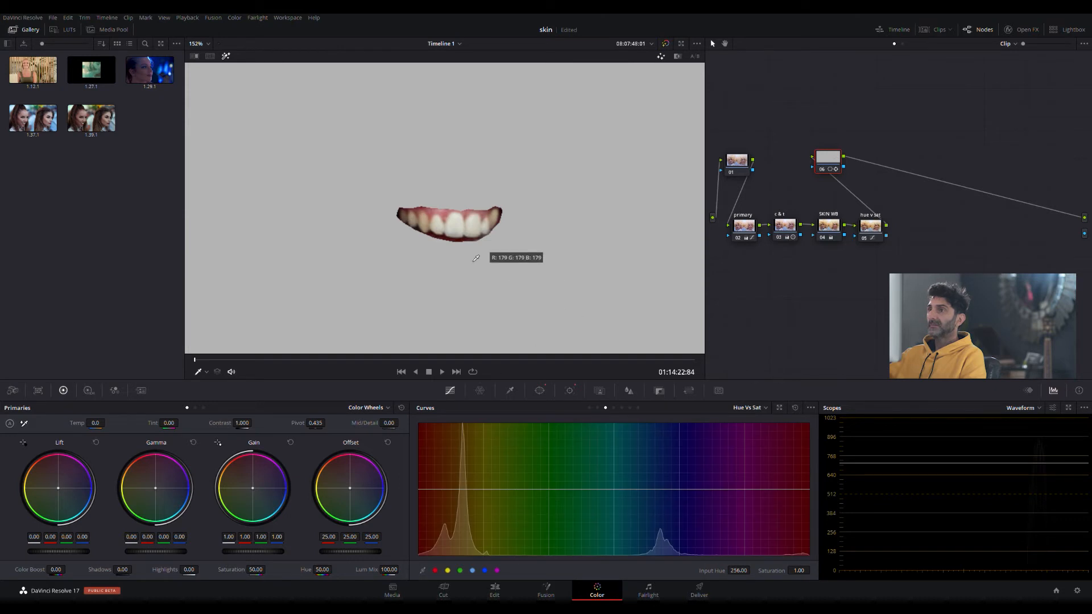
# Sample the teeth hue on the Hue vs Sat curve and pull its yellow saturation down
pyautogui.click(427, 227)
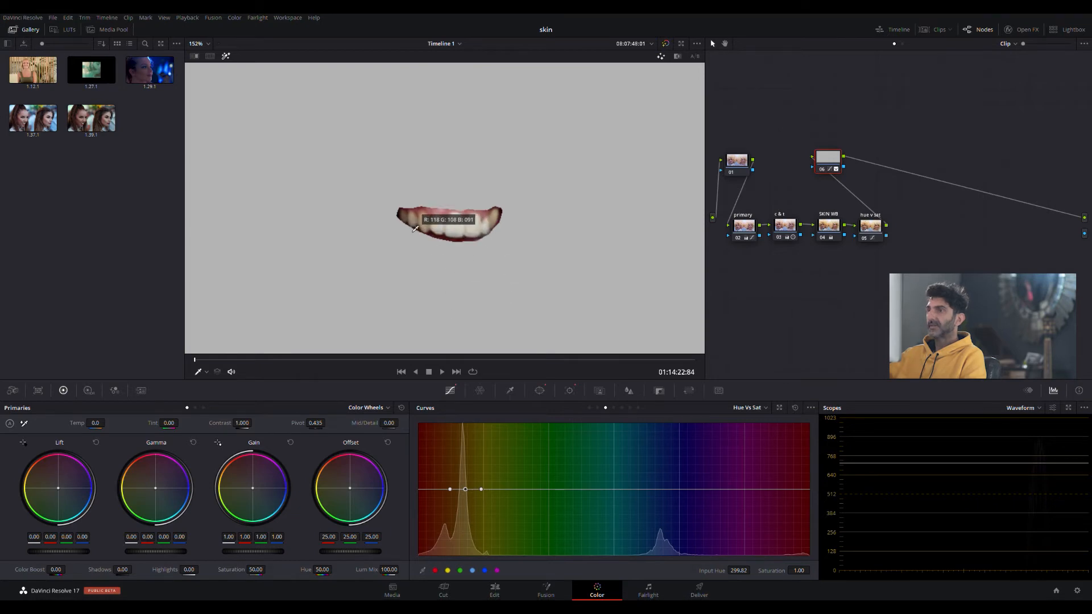
pyautogui.moveTo(464, 489)
pyautogui.mouseDown()
pyautogui.moveTo(470, 435)
pyautogui.moveTo(471, 577)
pyautogui.moveTo(464, 530)
pyautogui.mouseUp()
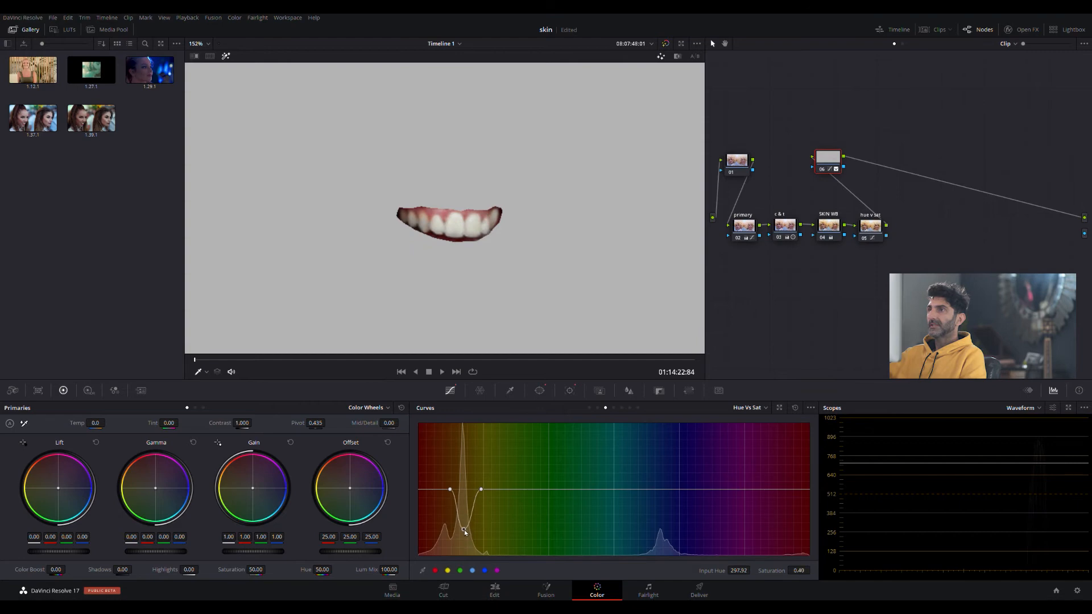
pyautogui.moveTo(457, 412); pyautogui.dragTo(458, 513)
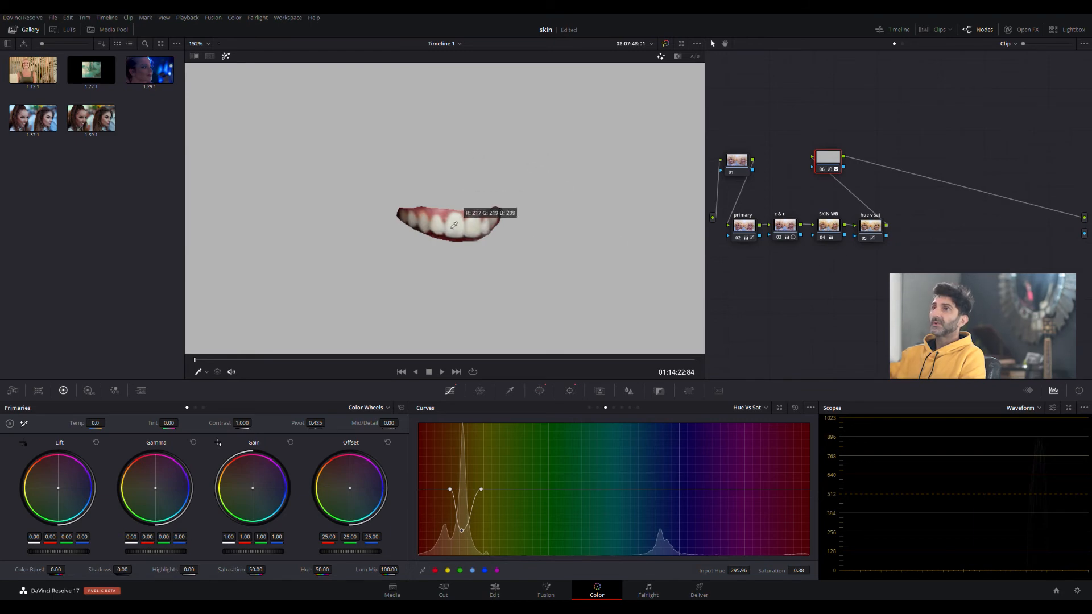
pyautogui.click(226, 57)
pyautogui.scroll(-2, 555, 256)
pyautogui.scroll(-2, 482, 295)
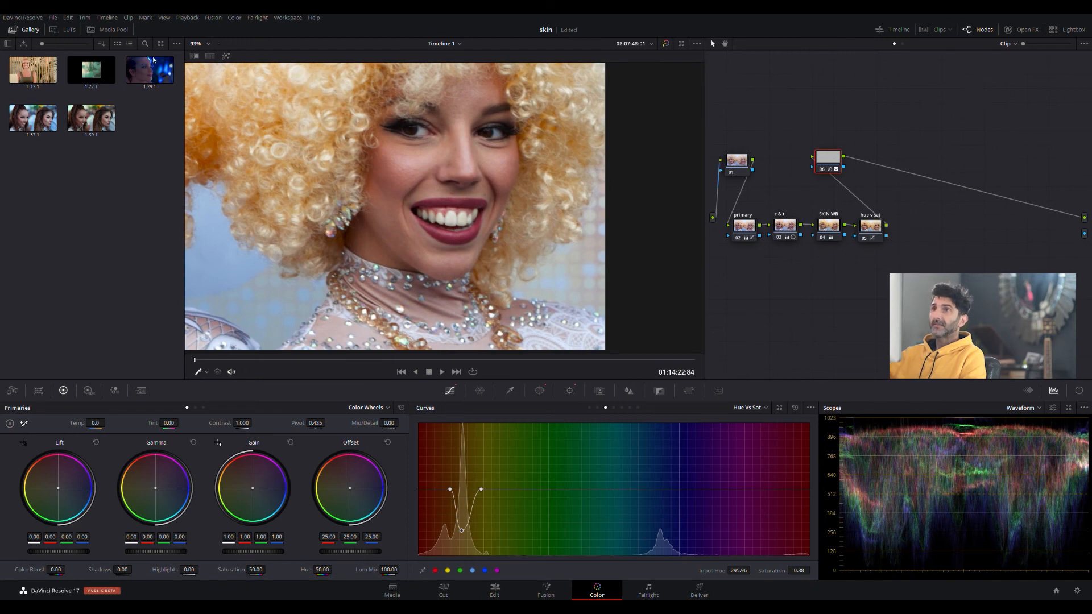
# Toggle Highlight to compare the isolated teeth against the full brightened frame
pyautogui.click(227, 57)
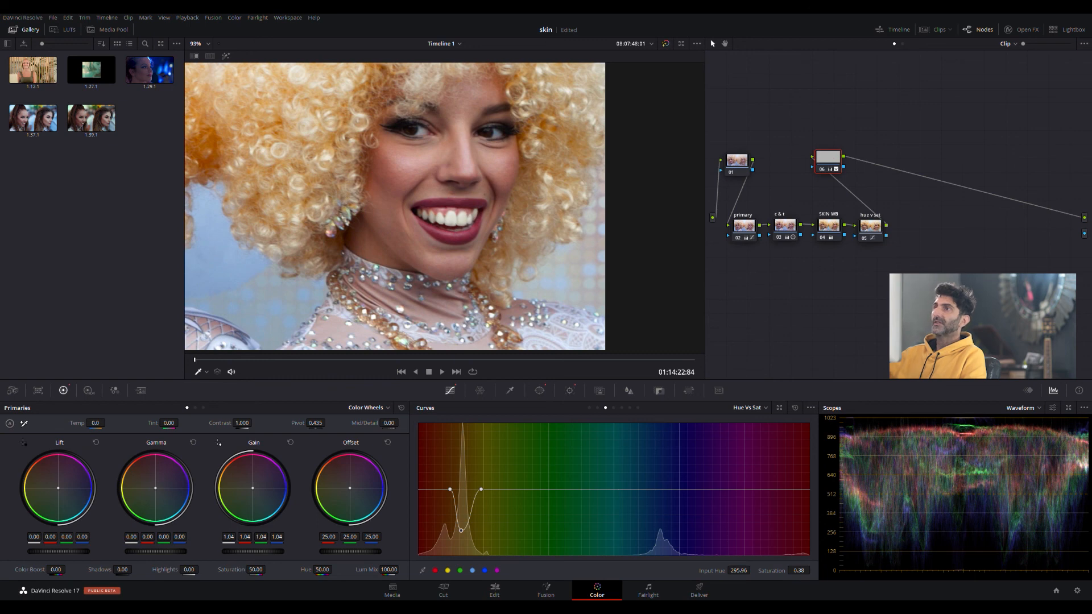
pyautogui.scroll(-3, 464, 223)
pyautogui.scroll(-1, 464, 222)
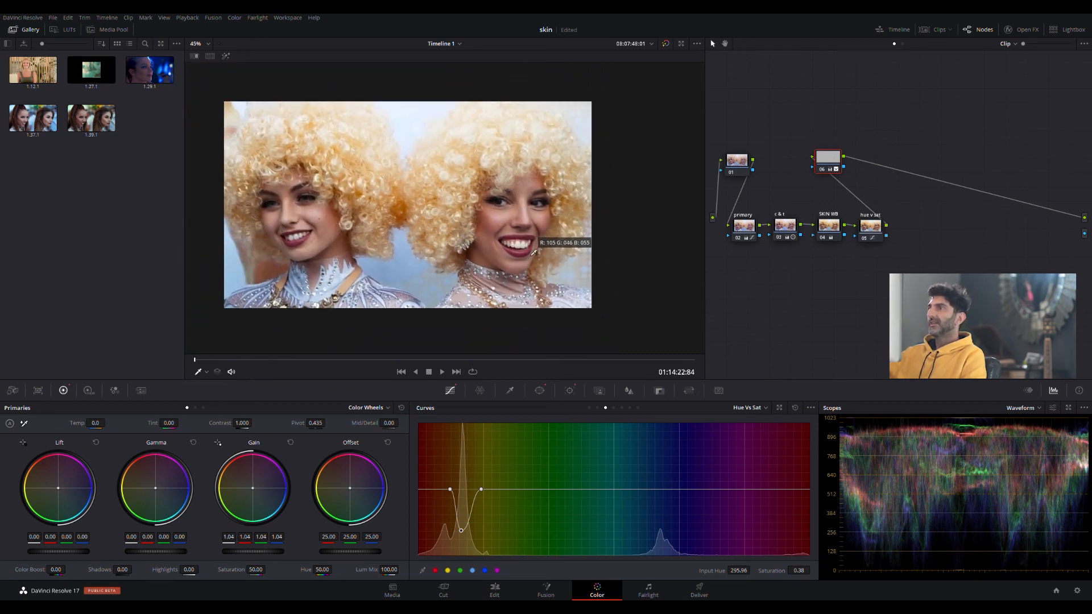